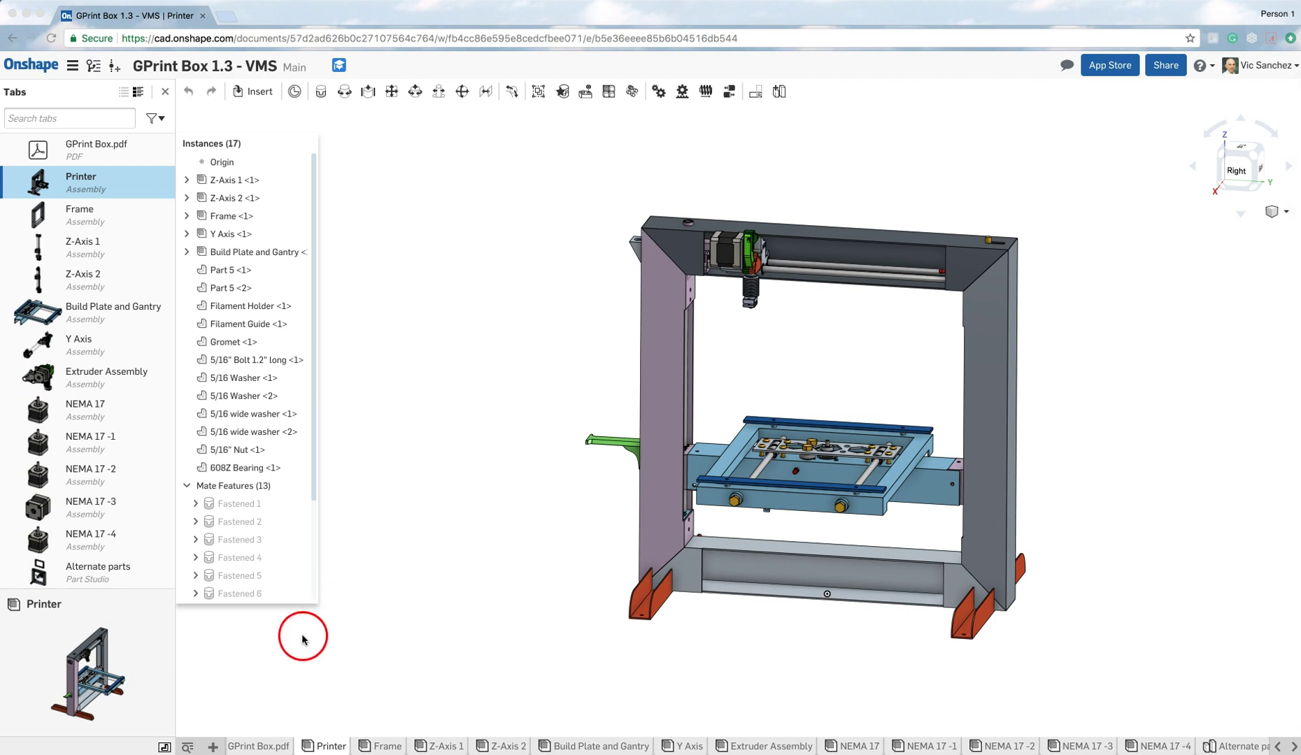
Step: Add the OpenBOM application to the GPrint Box 1.3 - VMS document
{"action": "left_click", "coordinate": [213, 749]}
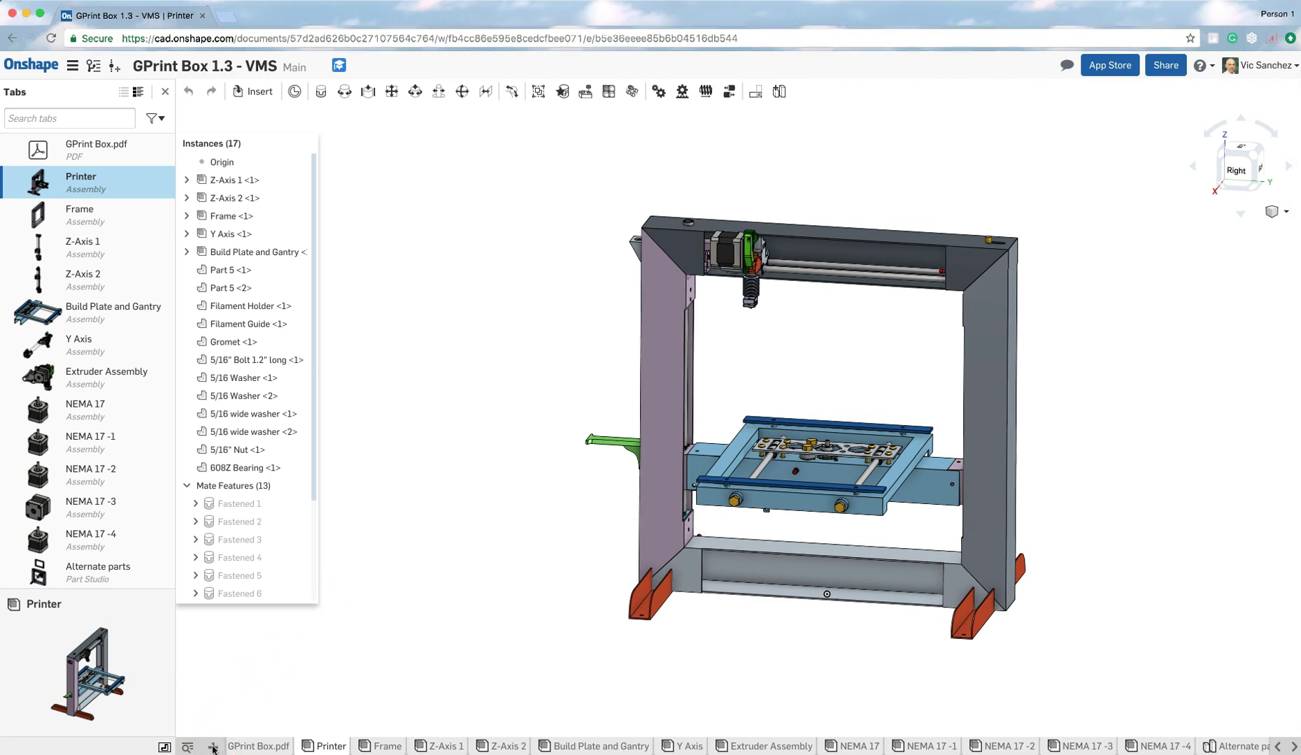
{"action": "left_click", "coordinate": [213, 749]}
{"action": "mouse_move", "coordinate": [272, 599]}
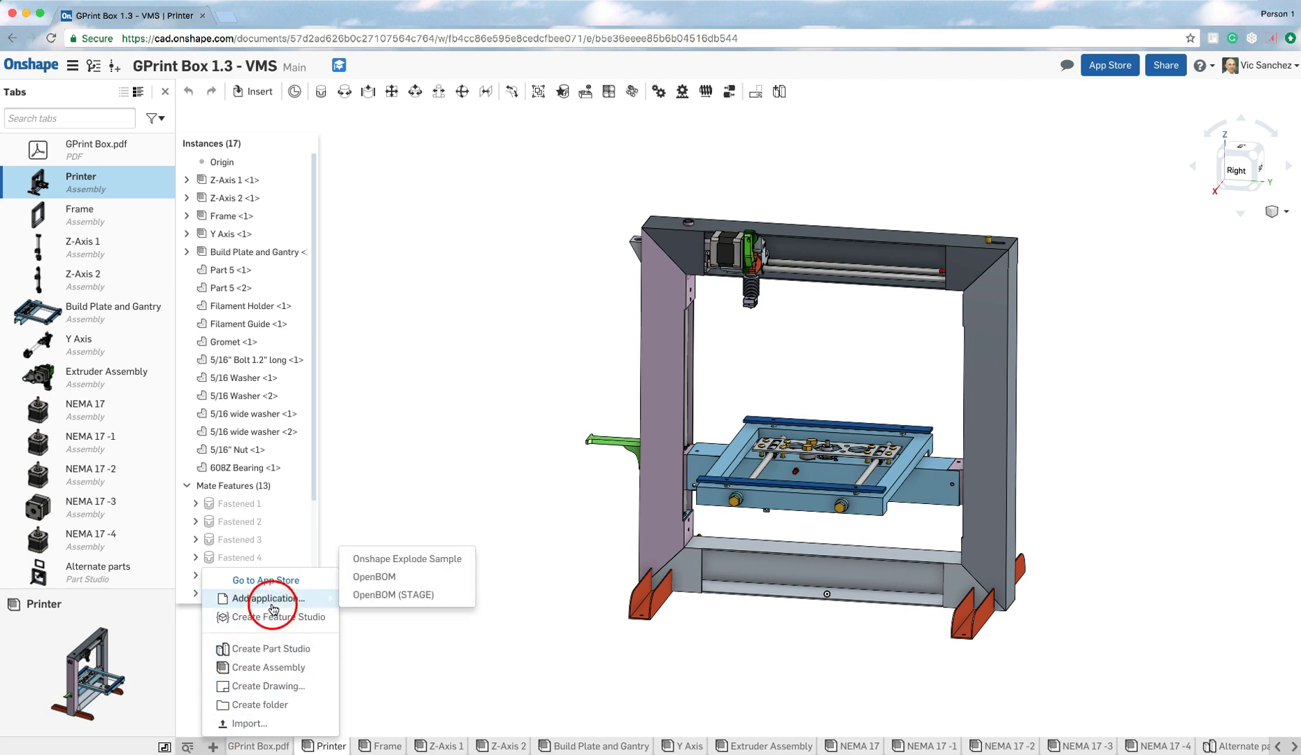
{"action": "left_click", "coordinate": [361, 579]}
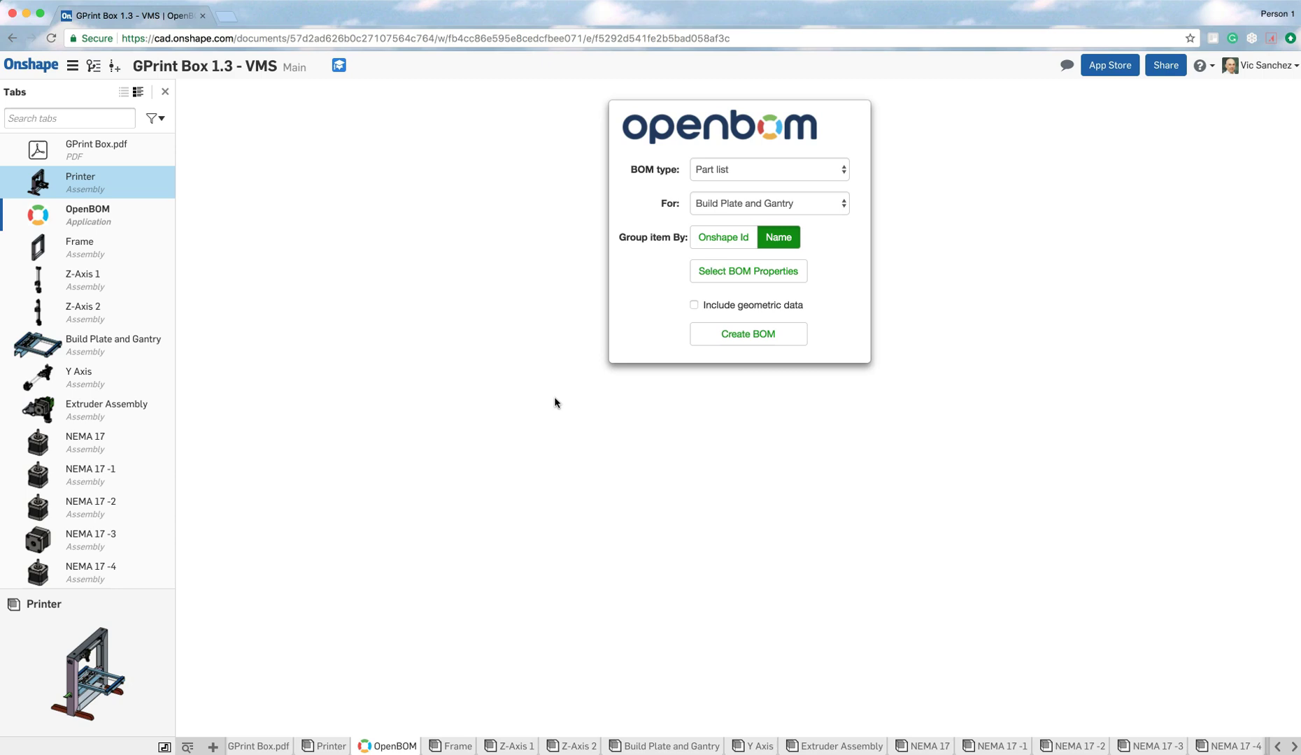
Step: Set the BOM type to Multi level BOM and choose the Printer assembly as its source
{"action": "left_click", "coordinate": [843, 172]}
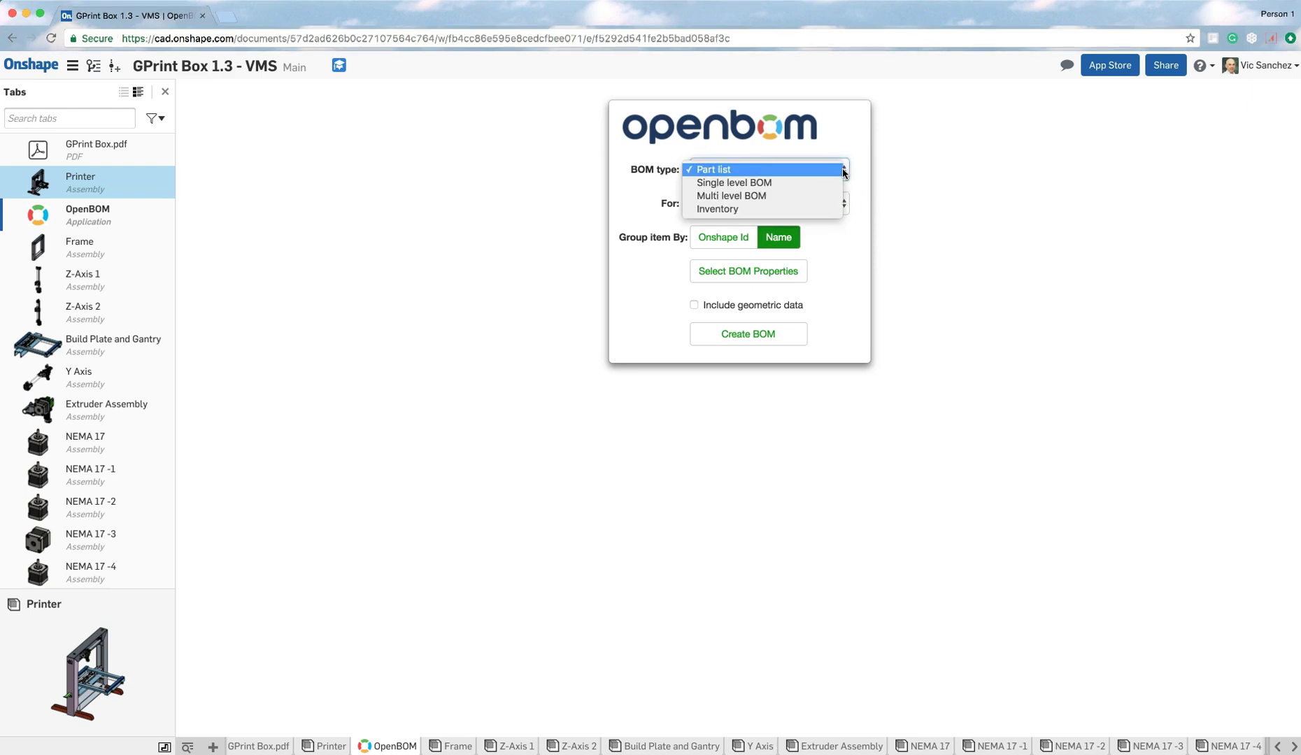
{"action": "left_click", "coordinate": [814, 197]}
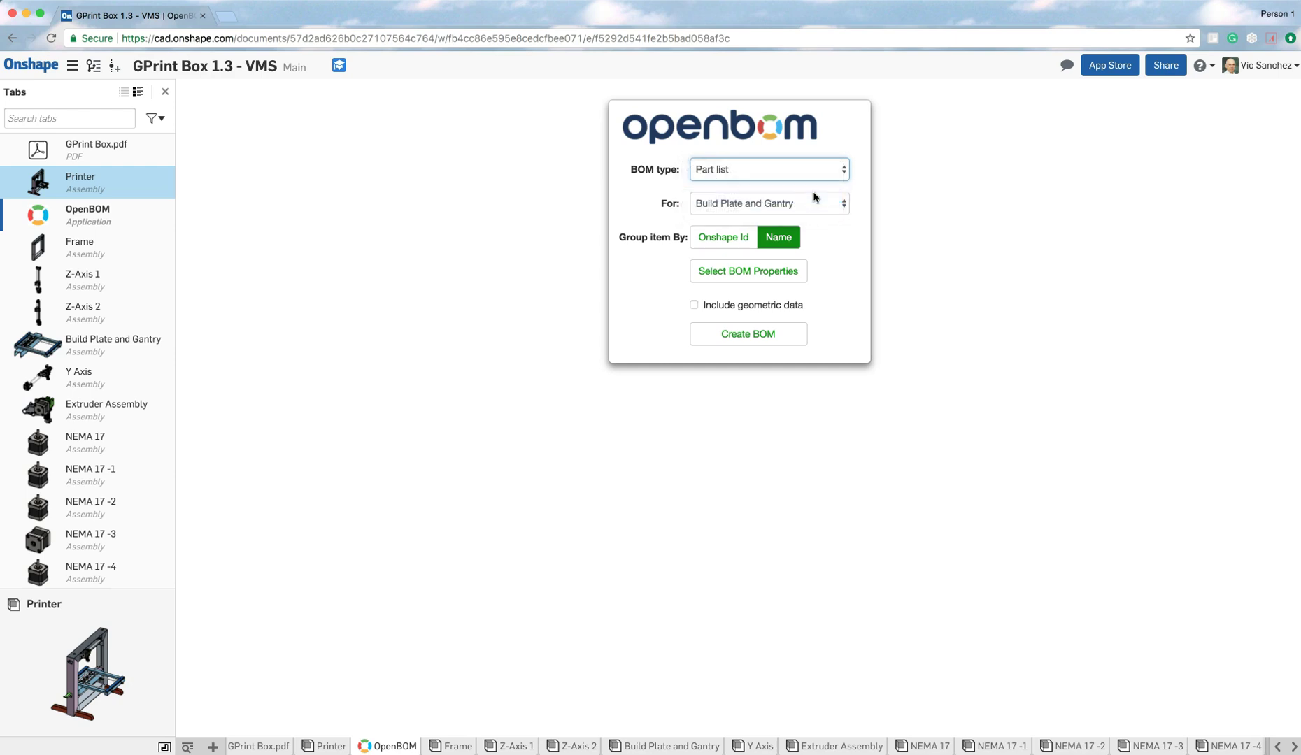
{"action": "left_click", "coordinate": [842, 204]}
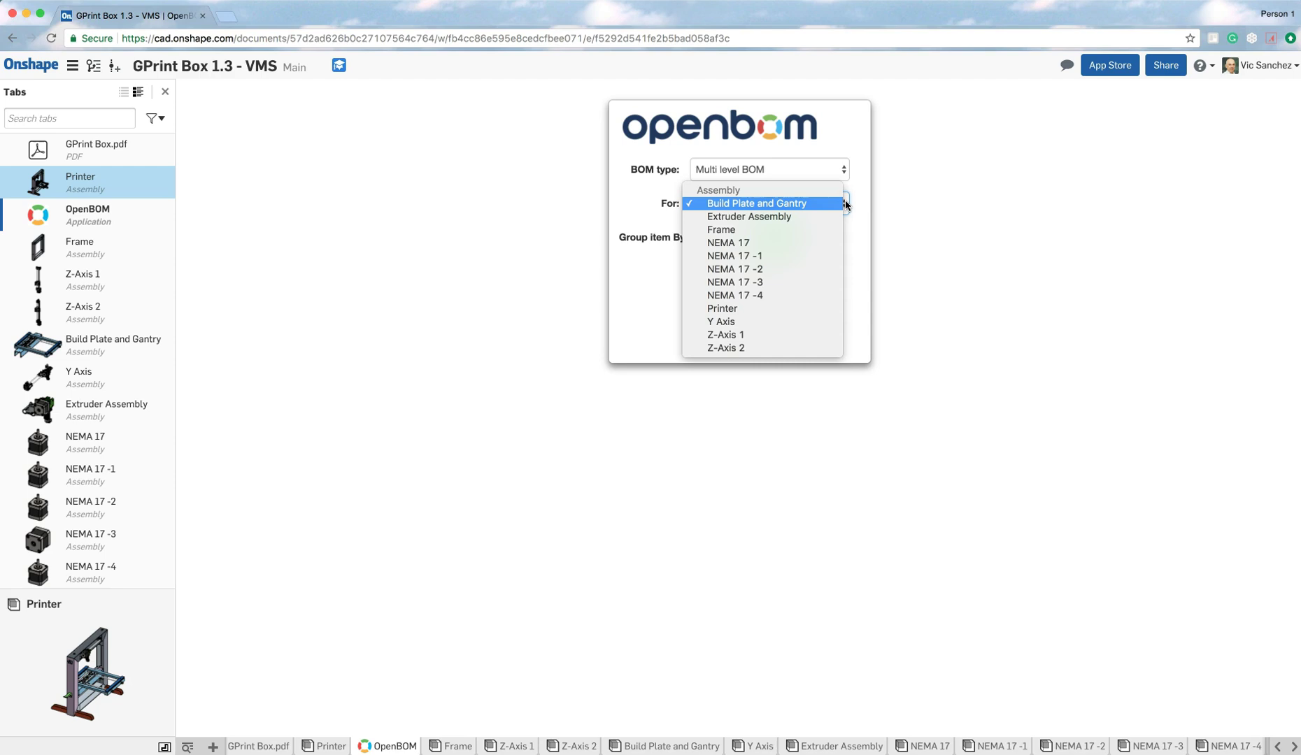
{"action": "left_click", "coordinate": [746, 310]}
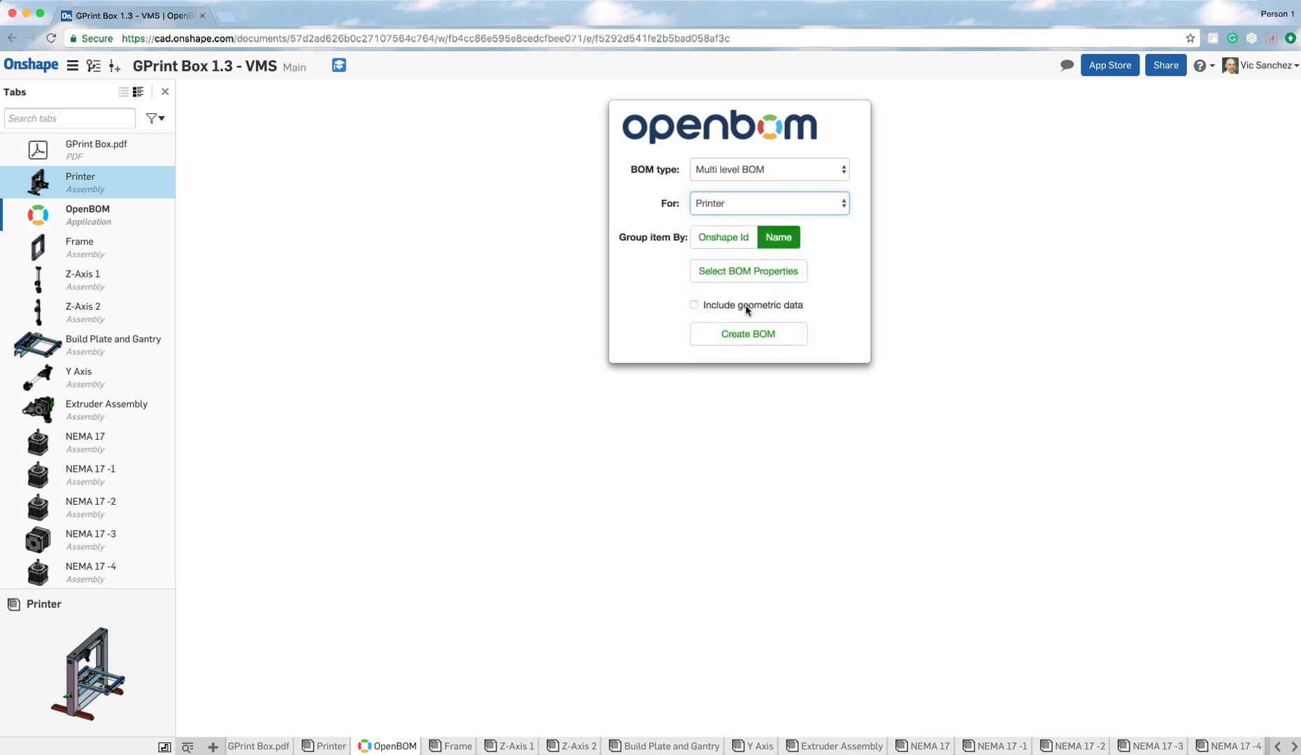
Step: Save the BOM properties template with Type, Quantity and Part Number included
{"action": "left_click", "coordinate": [748, 275]}
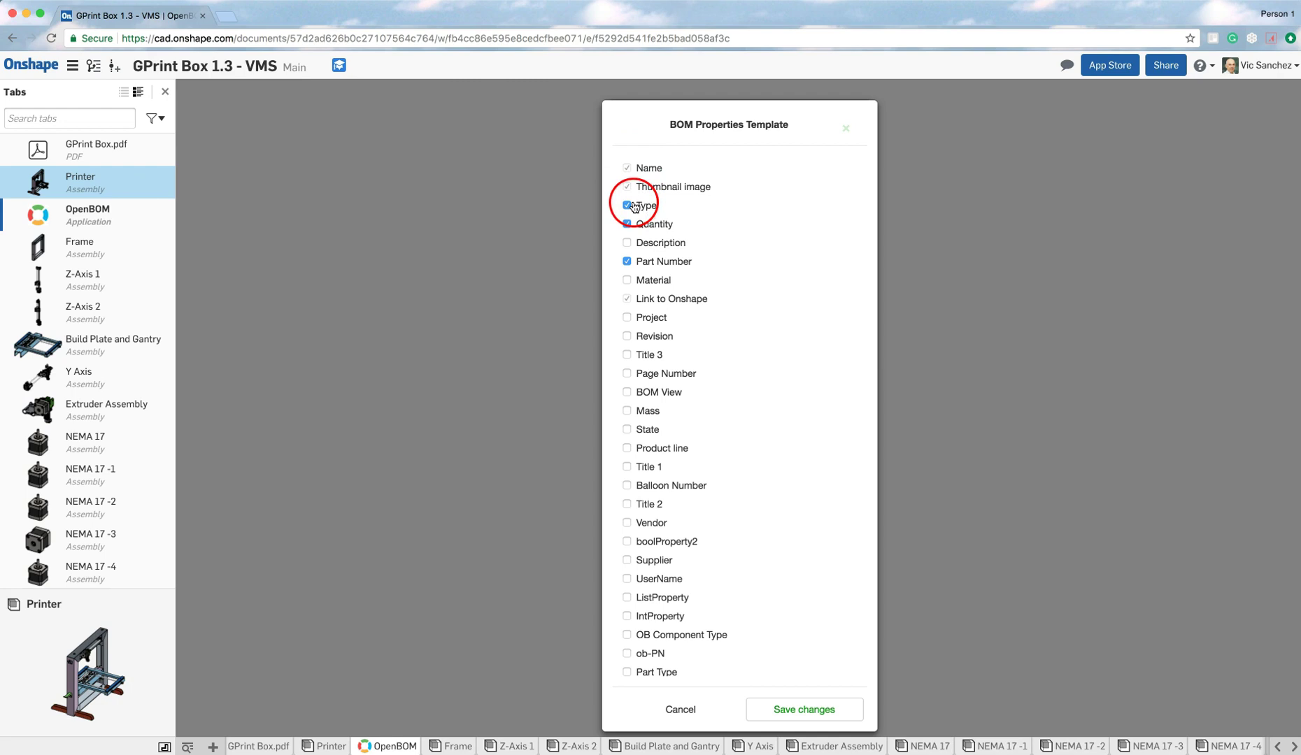
{"action": "left_click", "coordinate": [625, 261]}
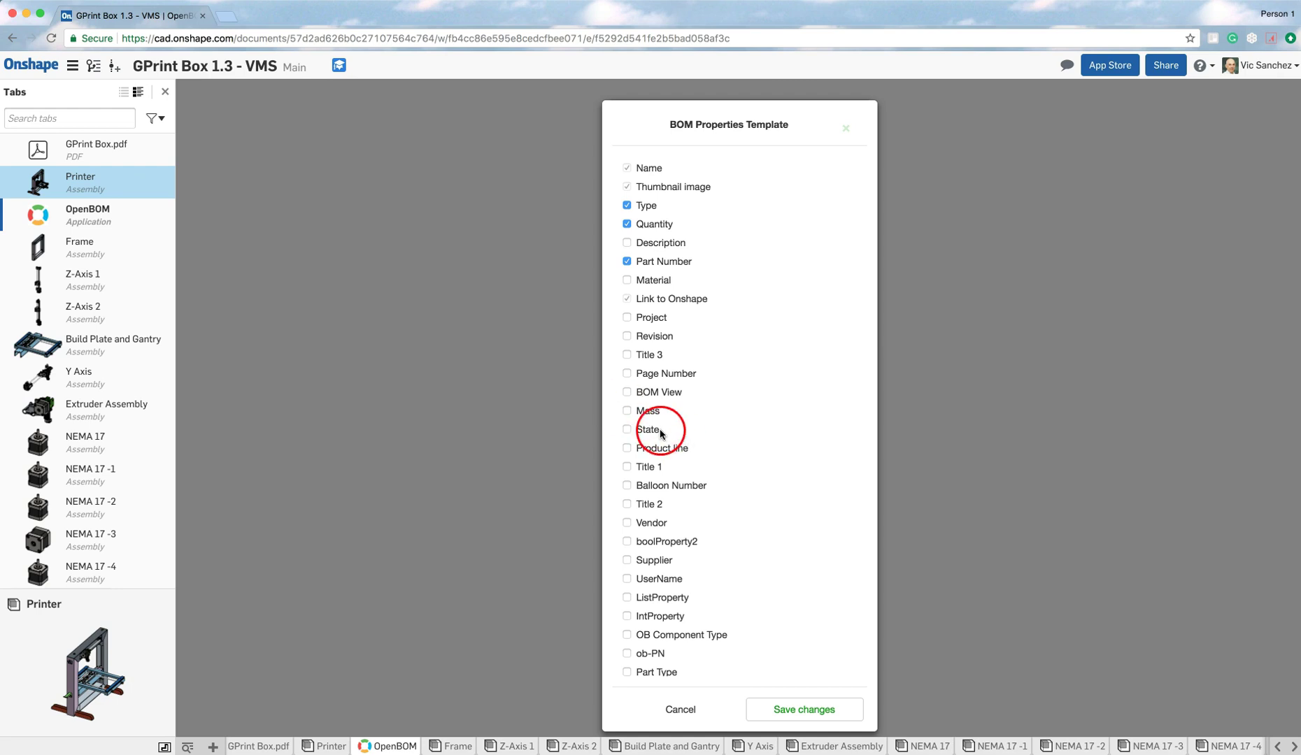
{"action": "left_click", "coordinate": [786, 710]}
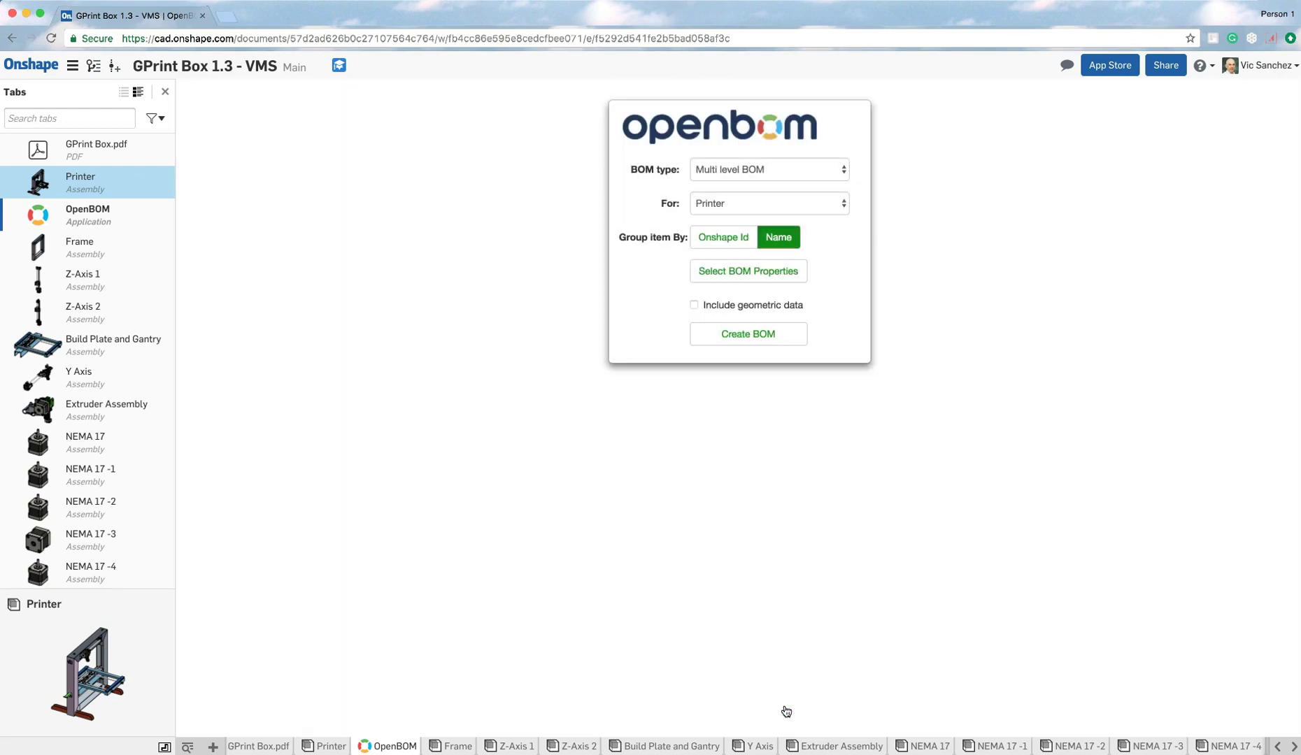
Step: Create the Printer BOM and widen its Thumbnail image column to fit the heading
{"action": "left_click", "coordinate": [738, 336]}
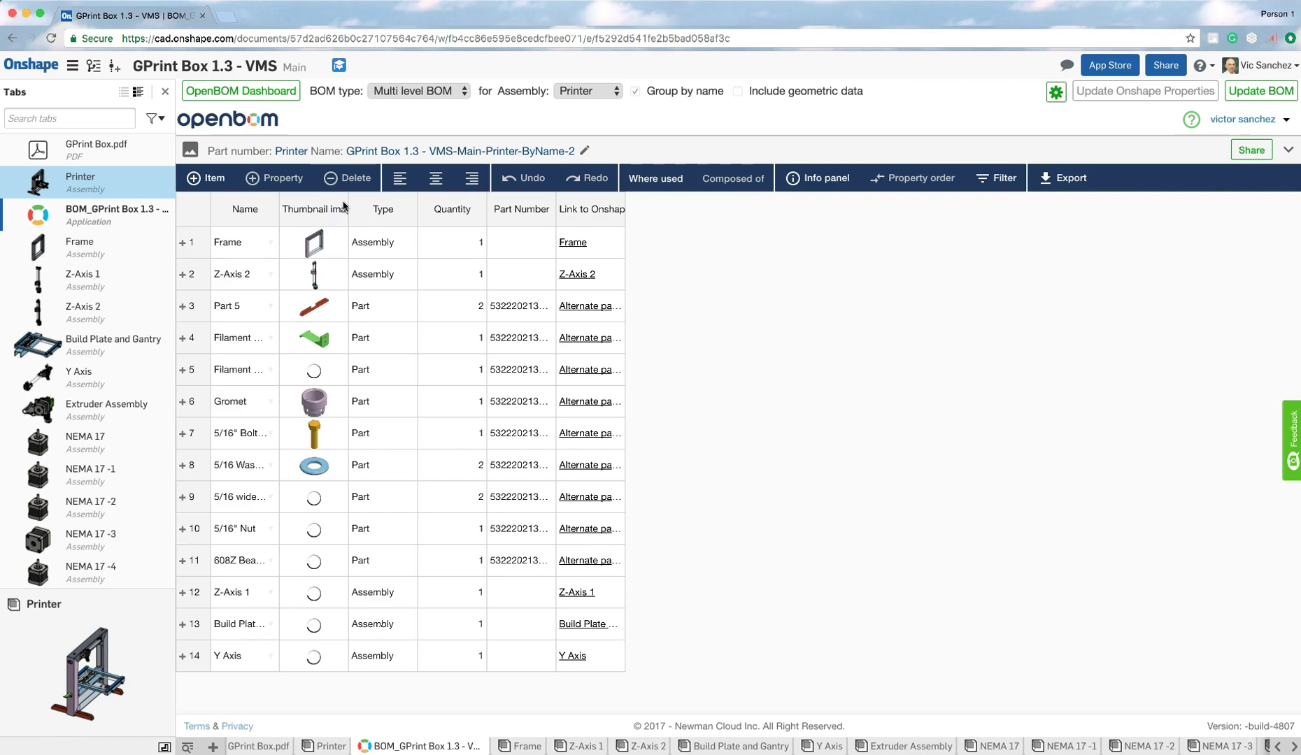
{"action": "left_click_drag", "start_coordinate": [348, 204], "coordinate": [368, 202]}
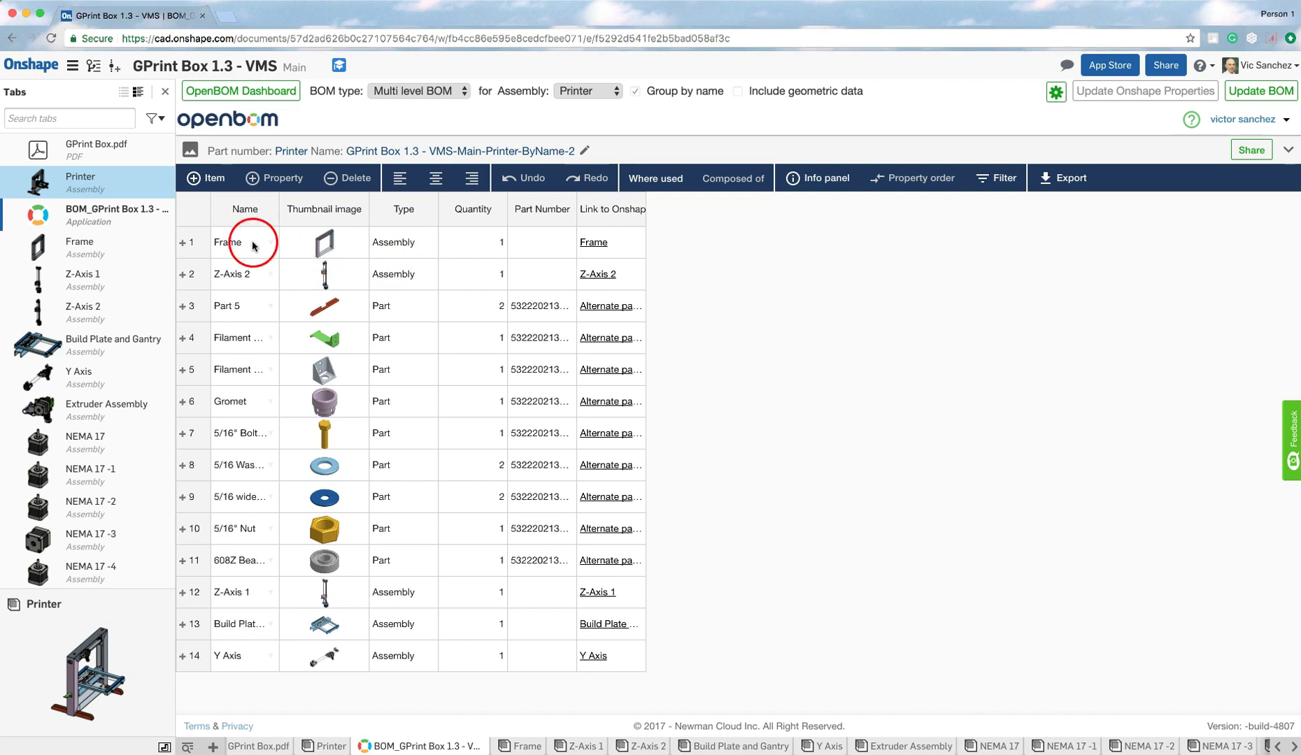
Step: Expand and collapse the Frame, Z-Axis 2 and nested NEMA 17 -1 assemblies to examine their components
{"action": "left_click", "coordinate": [181, 244]}
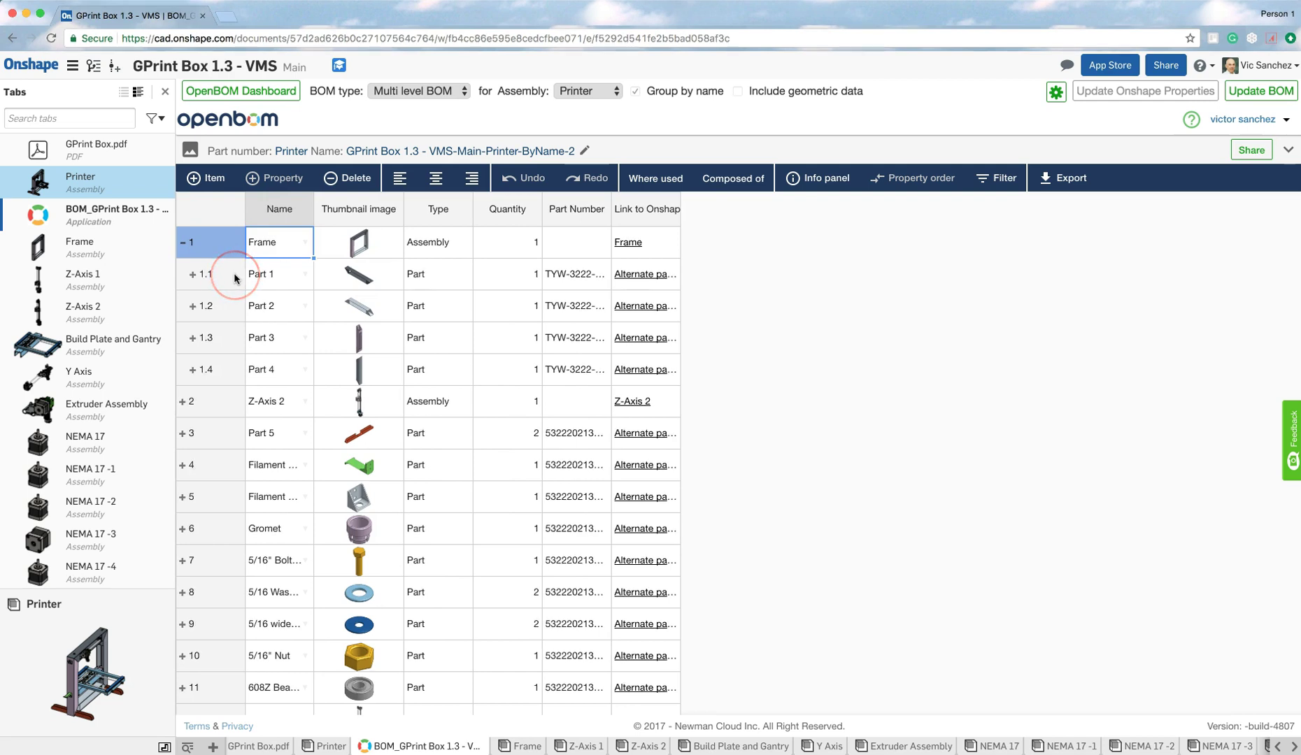
{"action": "left_click", "coordinate": [185, 244]}
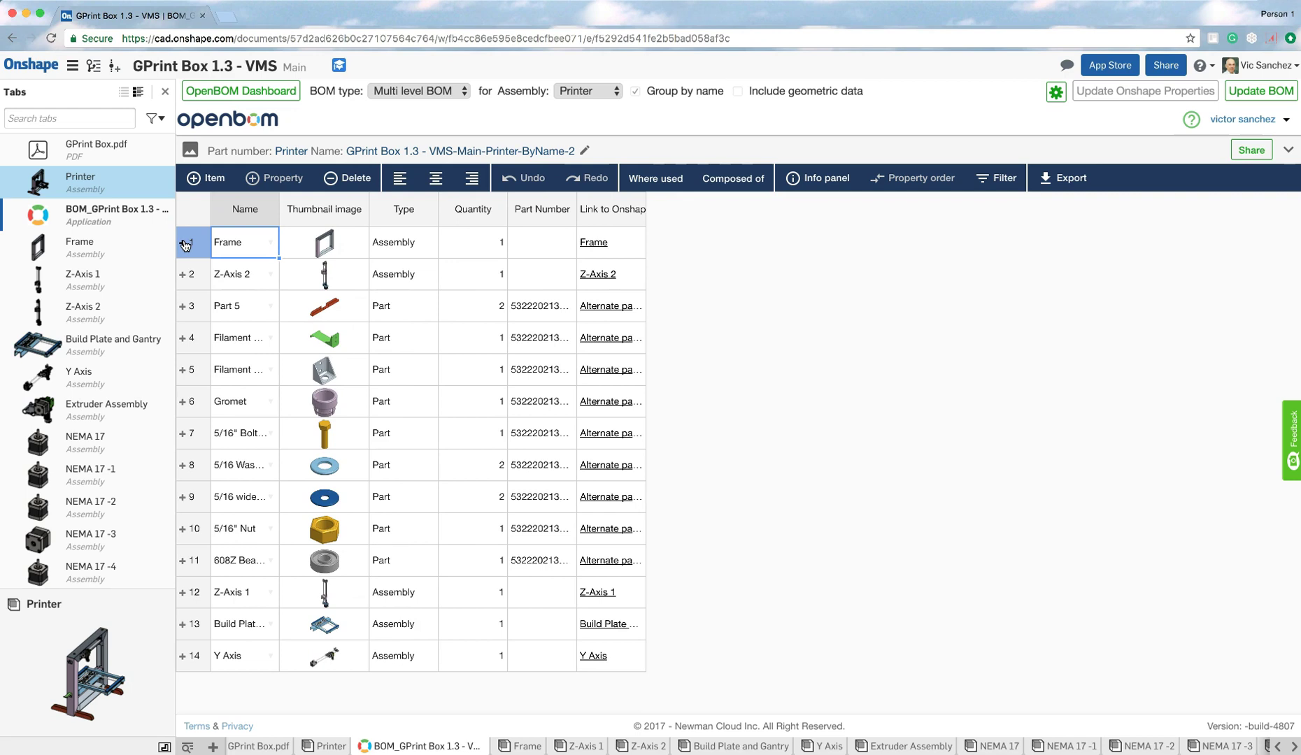
{"action": "left_click", "coordinate": [183, 276]}
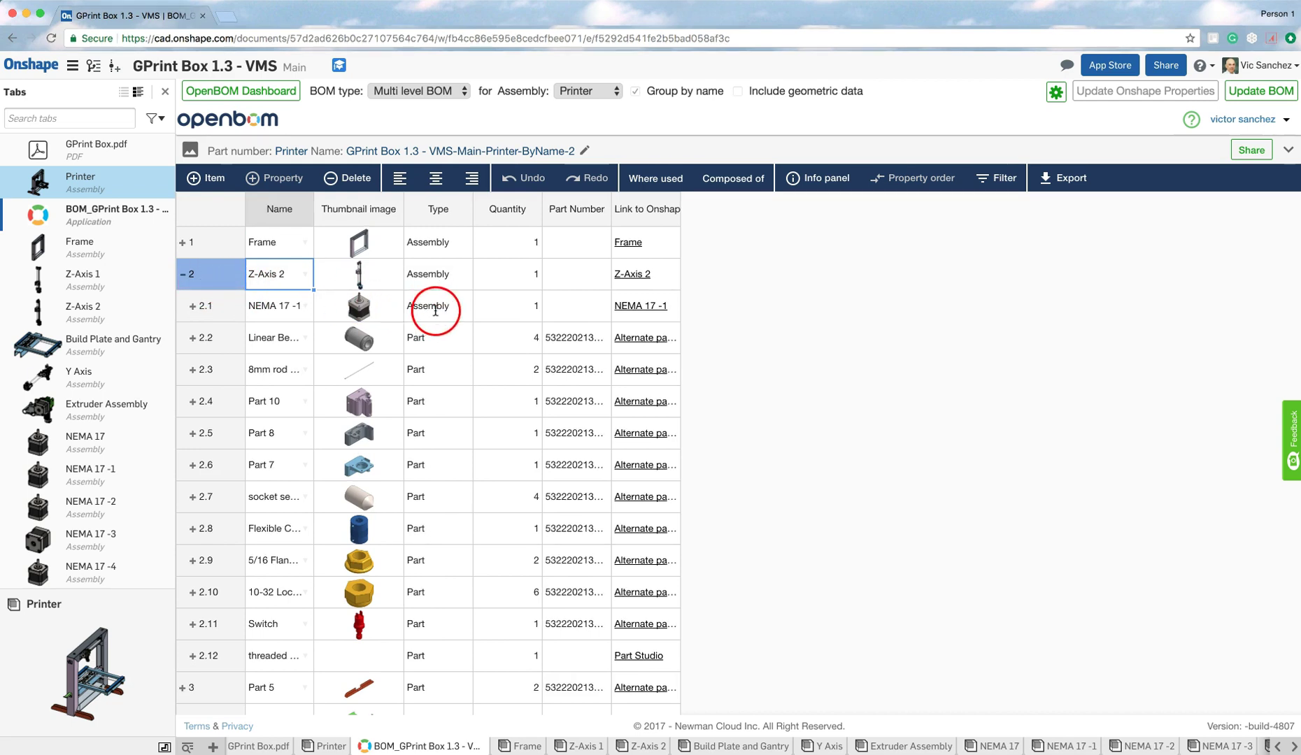
{"action": "left_click", "coordinate": [193, 309]}
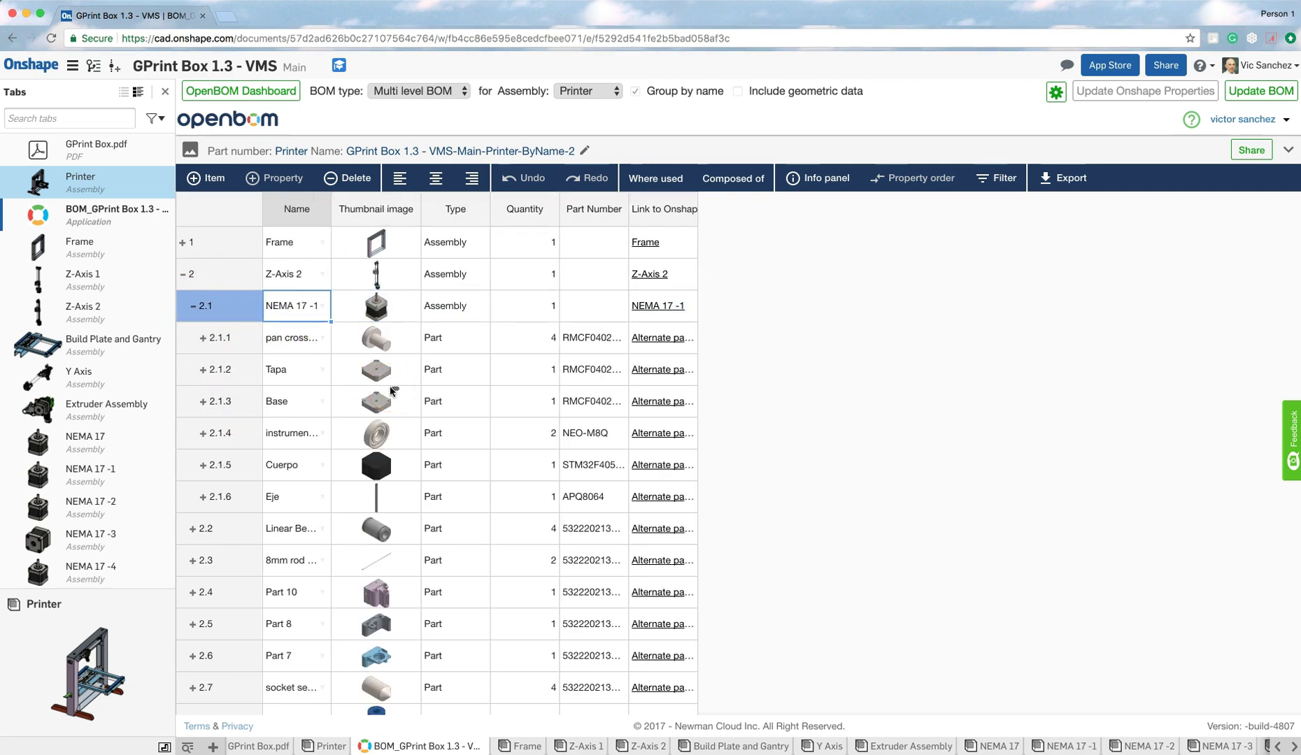
{"action": "left_click", "coordinate": [195, 307]}
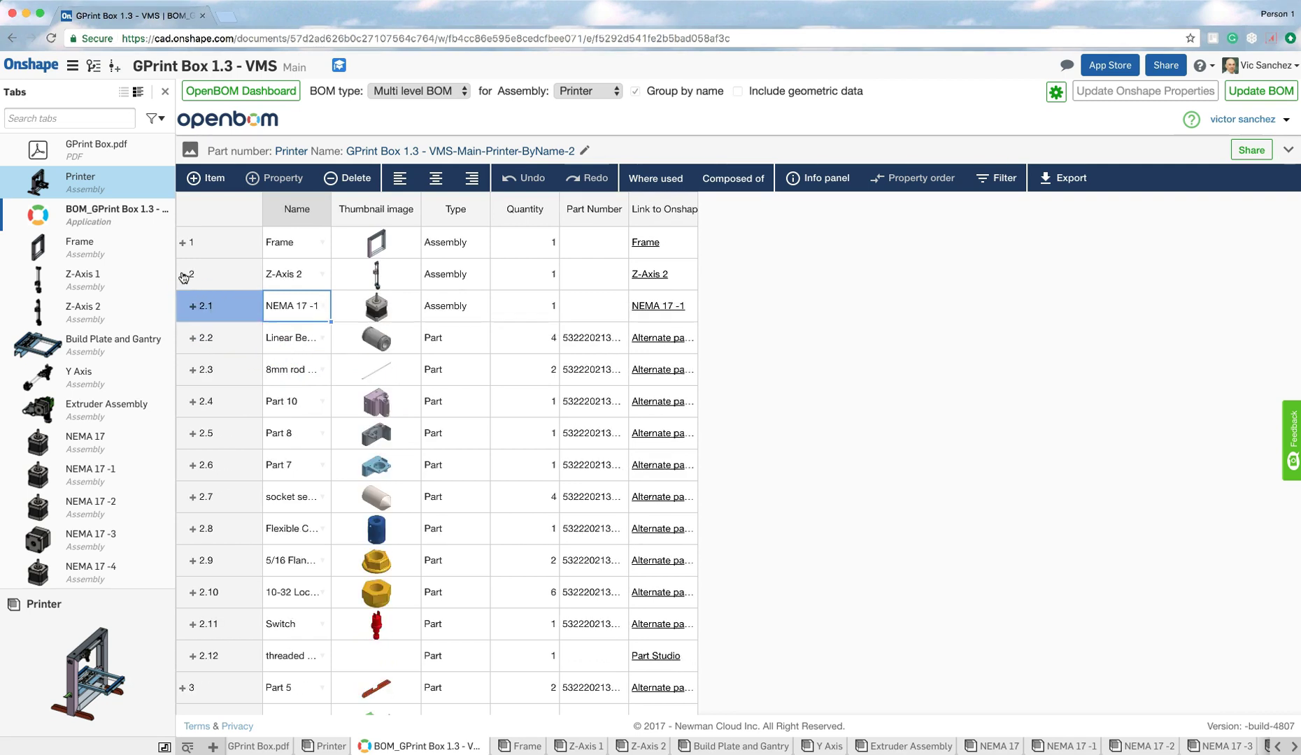
{"action": "left_click", "coordinate": [184, 276]}
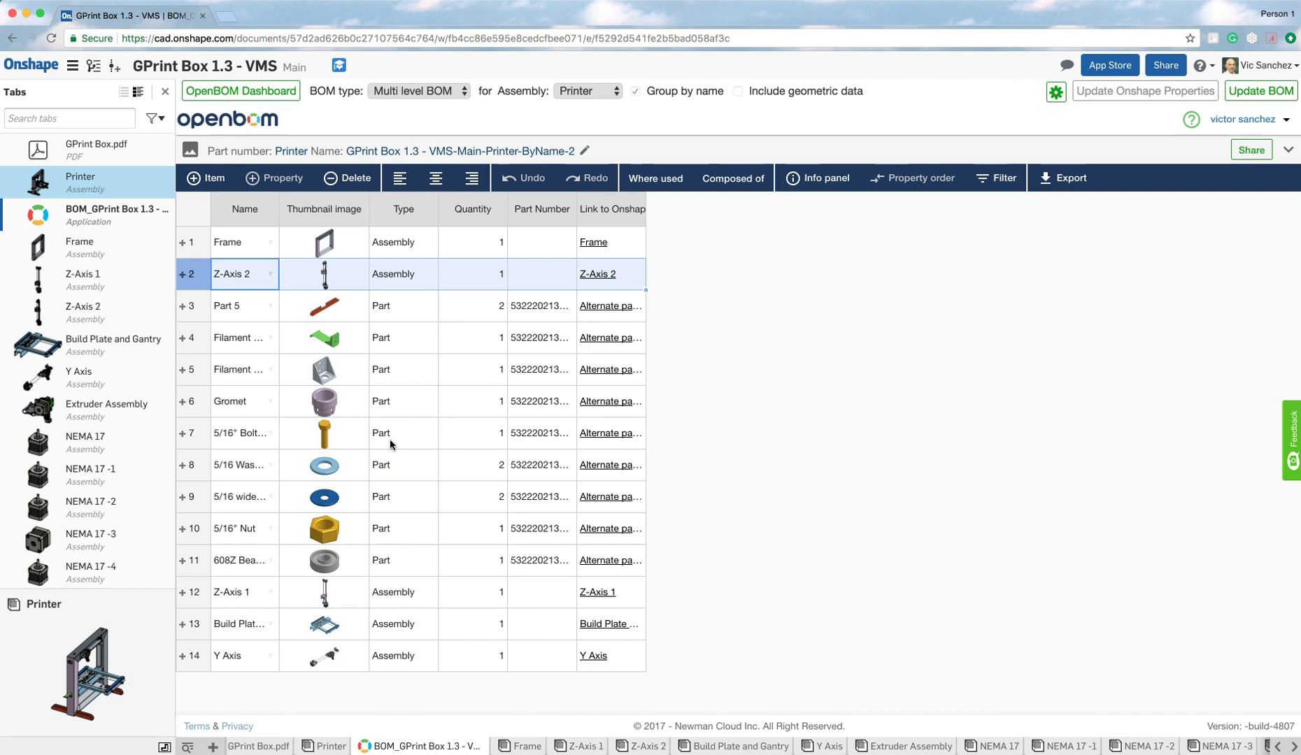
Step: Show the item information beside the BOM and examine the properties of several rows, ending with Gromet
{"action": "left_click", "coordinate": [819, 183]}
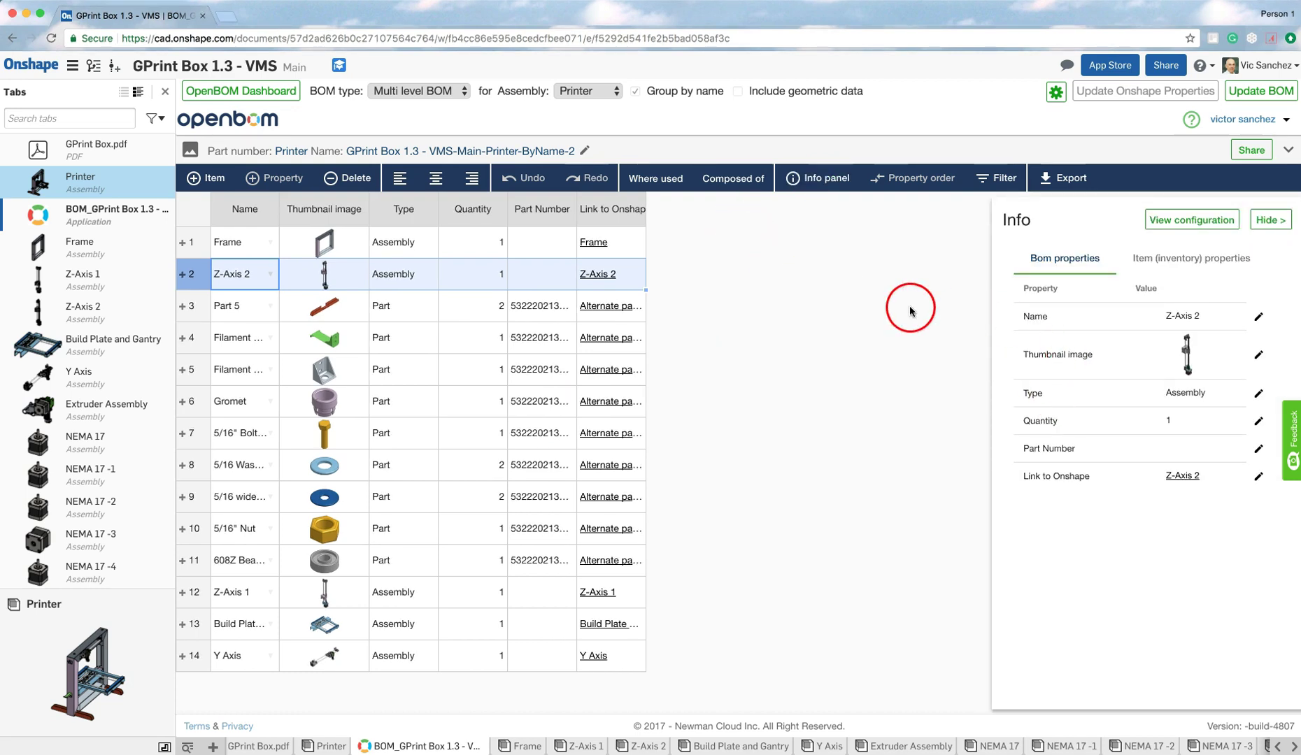
{"action": "left_click", "coordinate": [459, 351]}
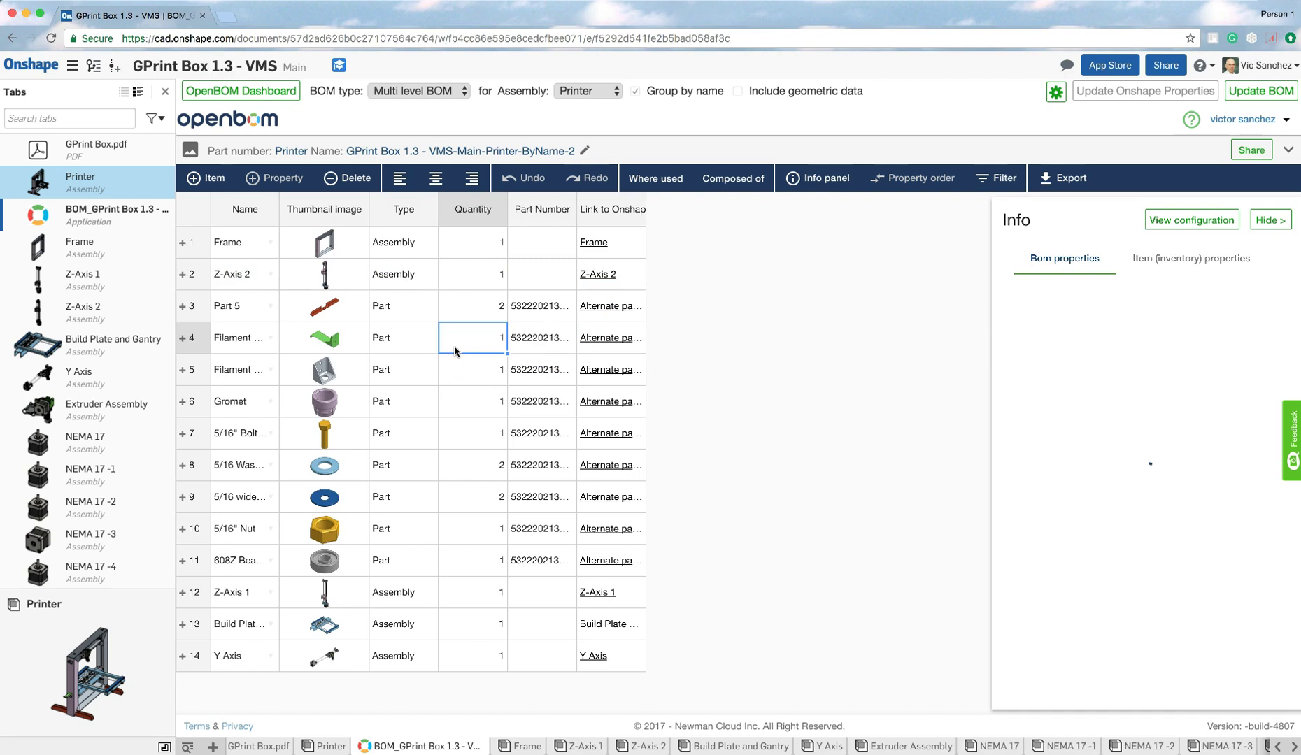
{"action": "left_click", "coordinate": [391, 361]}
{"action": "left_click", "coordinate": [348, 376]}
{"action": "left_click", "coordinate": [344, 415]}
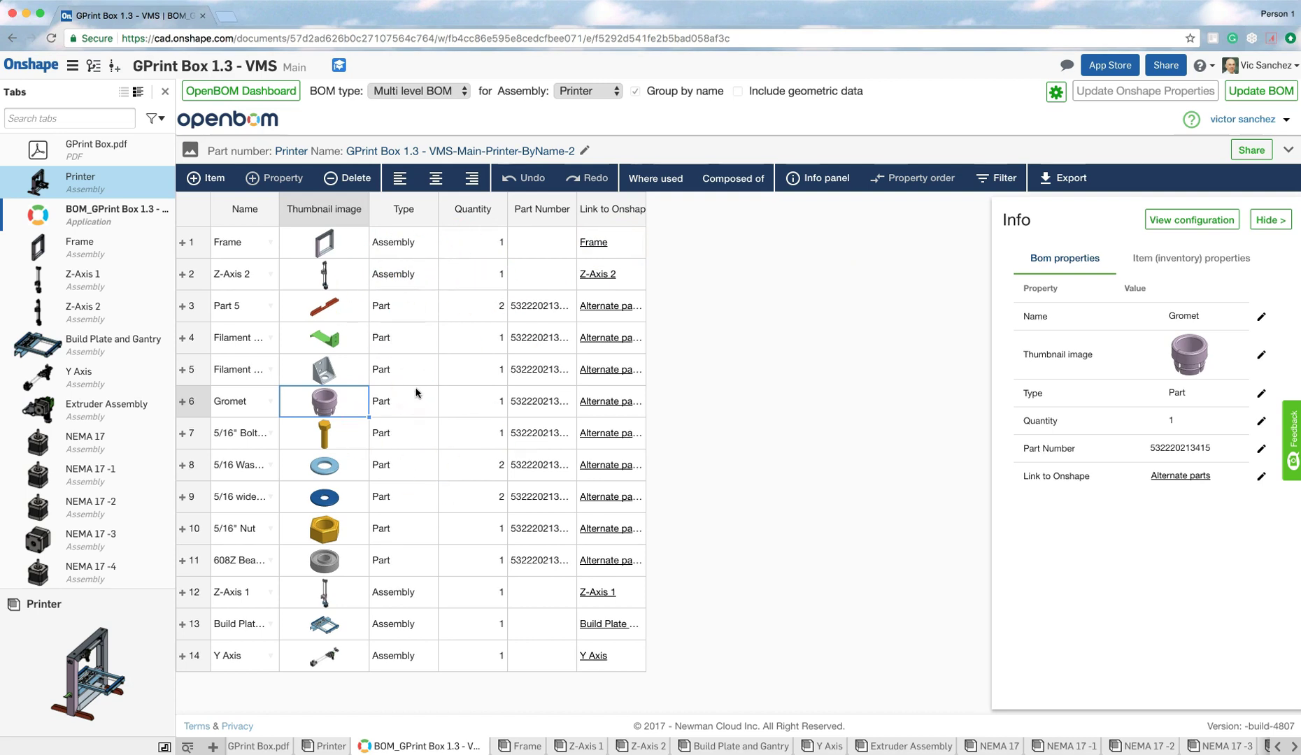
Step: Hide the Link to Onshape property from the BOM table and save the view configuration
{"action": "left_click", "coordinate": [1189, 221]}
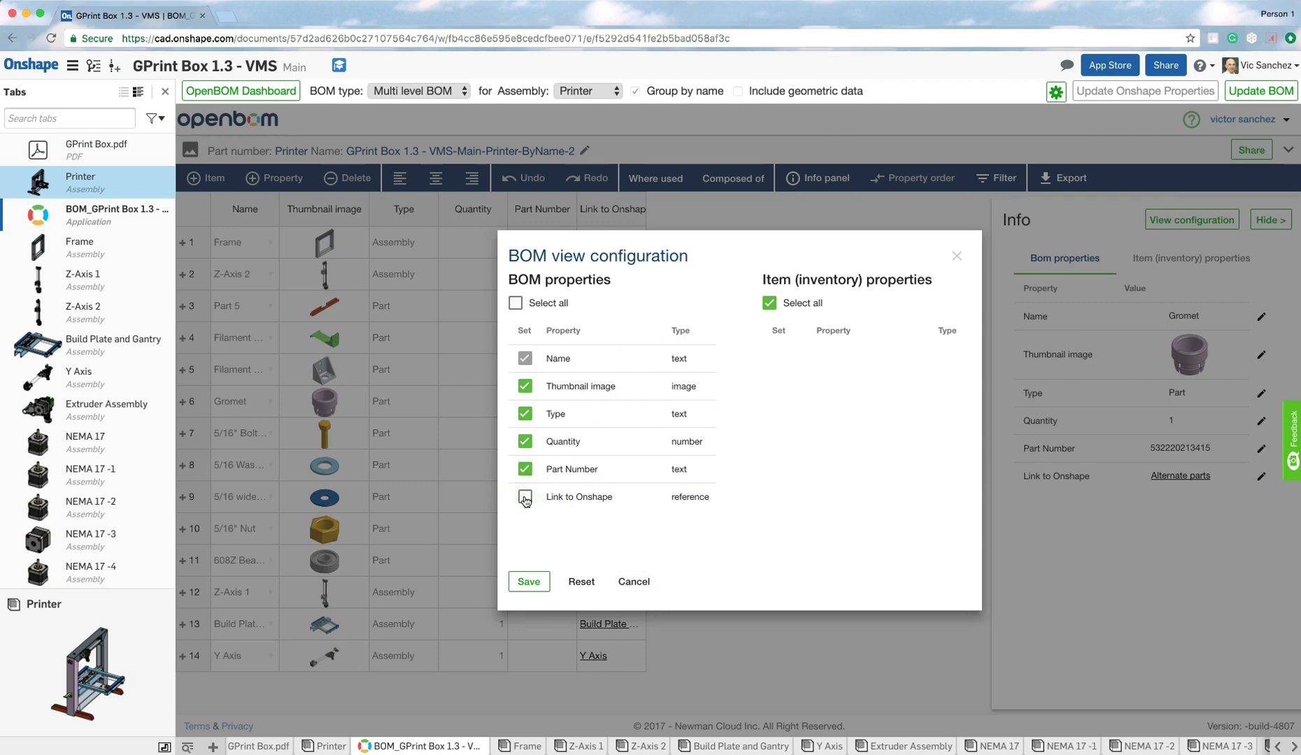
{"action": "left_click", "coordinate": [525, 498]}
{"action": "left_click", "coordinate": [528, 581]}
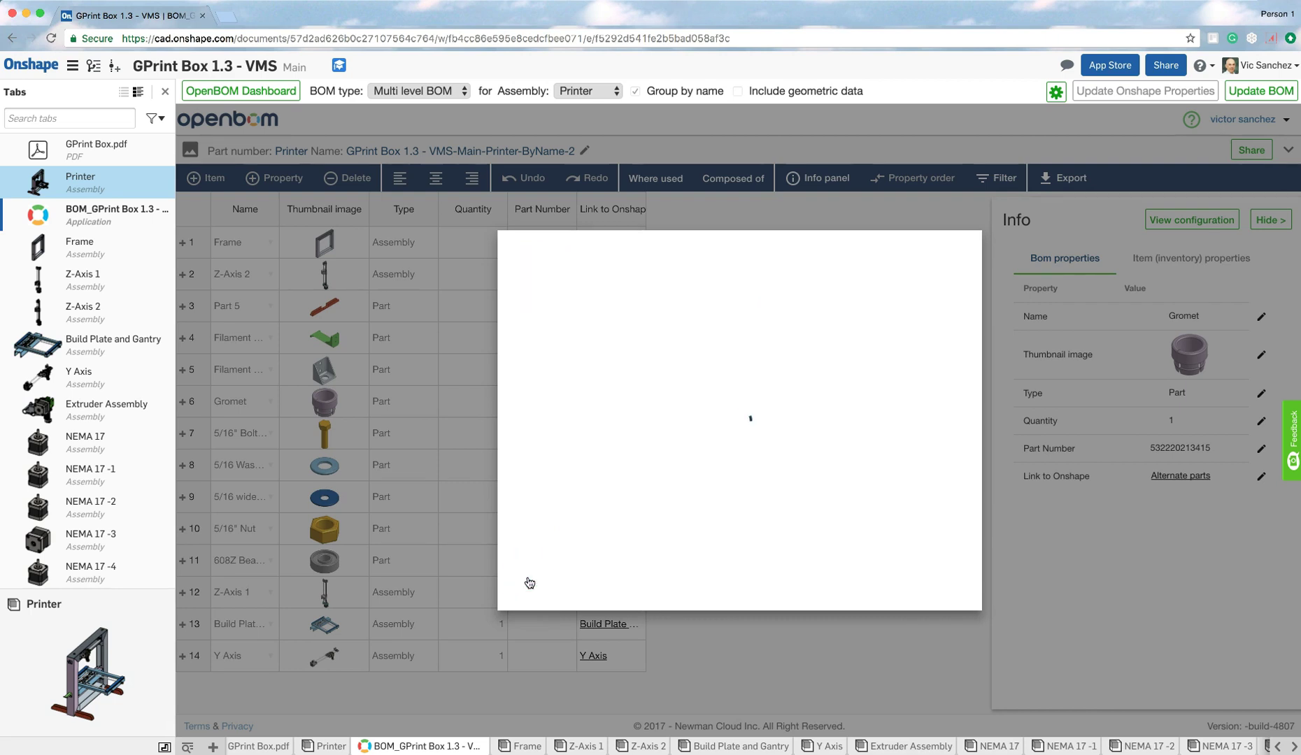
{"action": "left_click", "coordinate": [567, 239]}
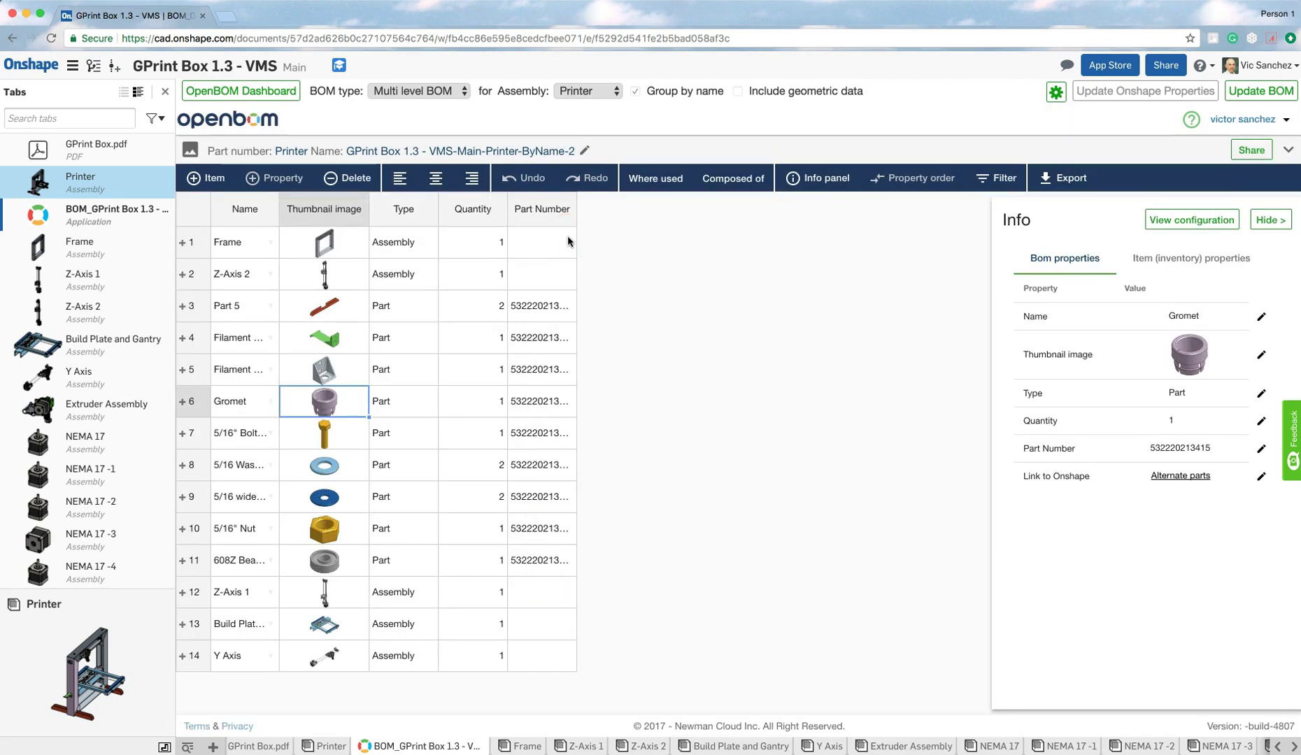
Step: Examine a top-level part's properties, then expand Z-Axis 2 and inspect its parts, including Part 10 and Part 7
{"action": "left_click", "coordinate": [355, 431]}
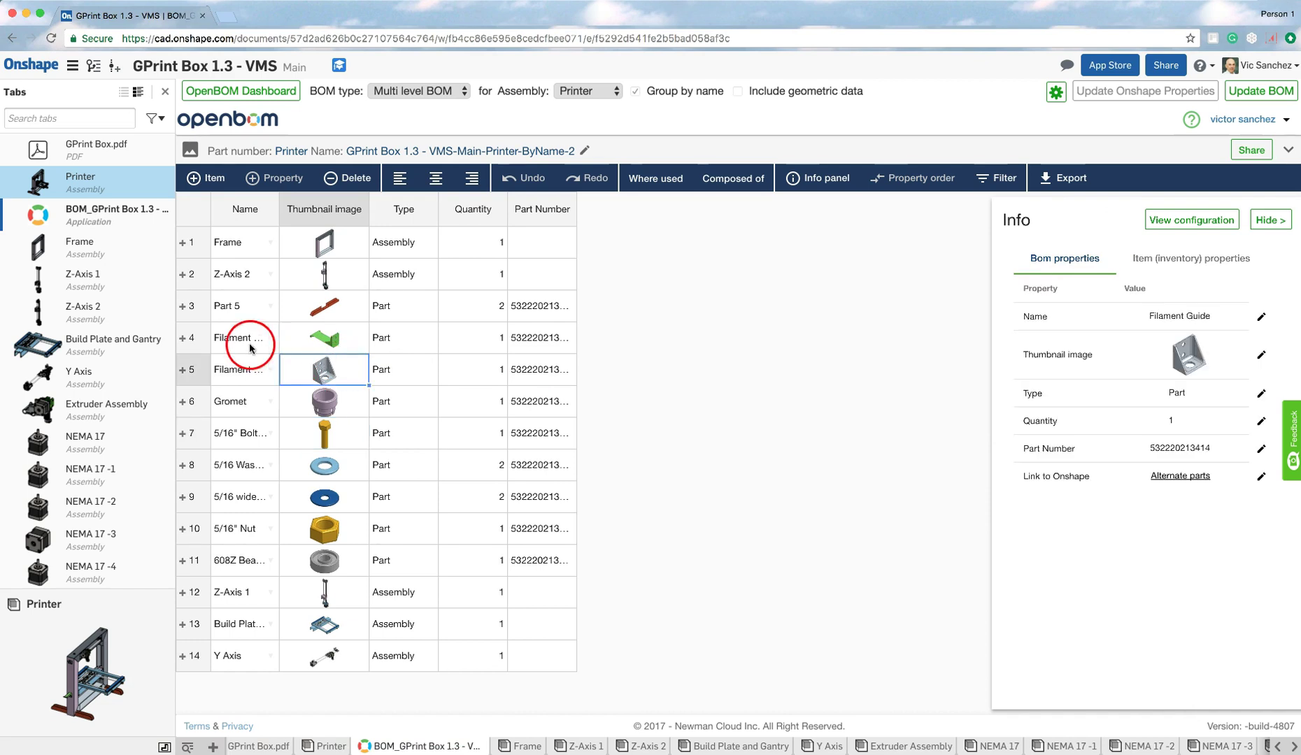
{"action": "left_click", "coordinate": [182, 275]}
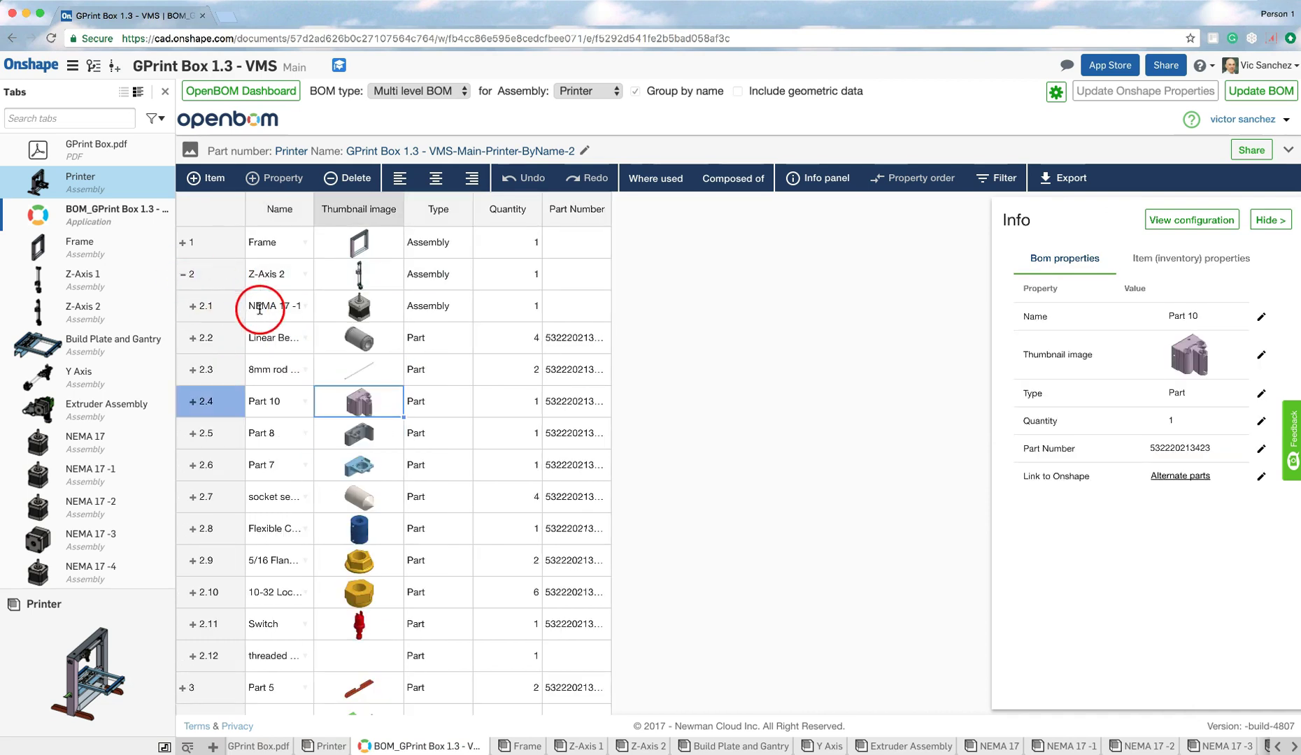
{"action": "left_click", "coordinate": [372, 344]}
{"action": "left_click", "coordinate": [378, 412]}
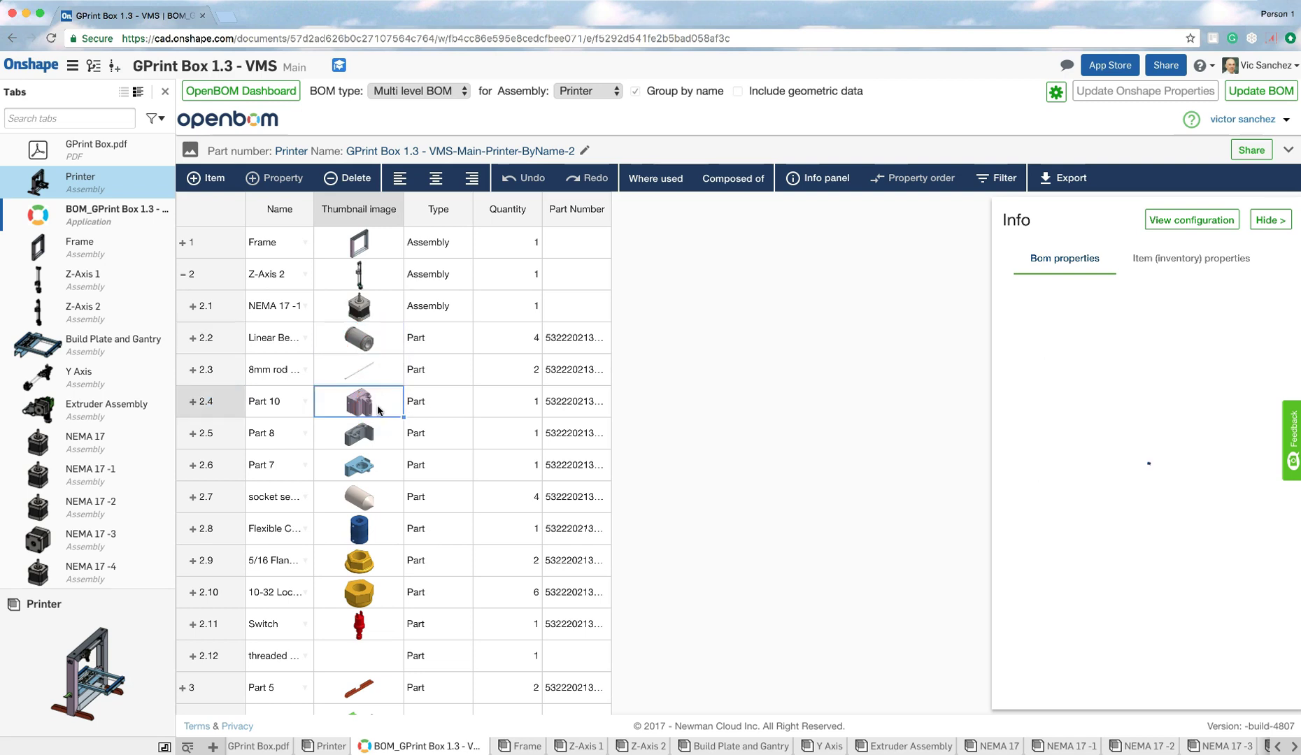
{"action": "left_click", "coordinate": [379, 463]}
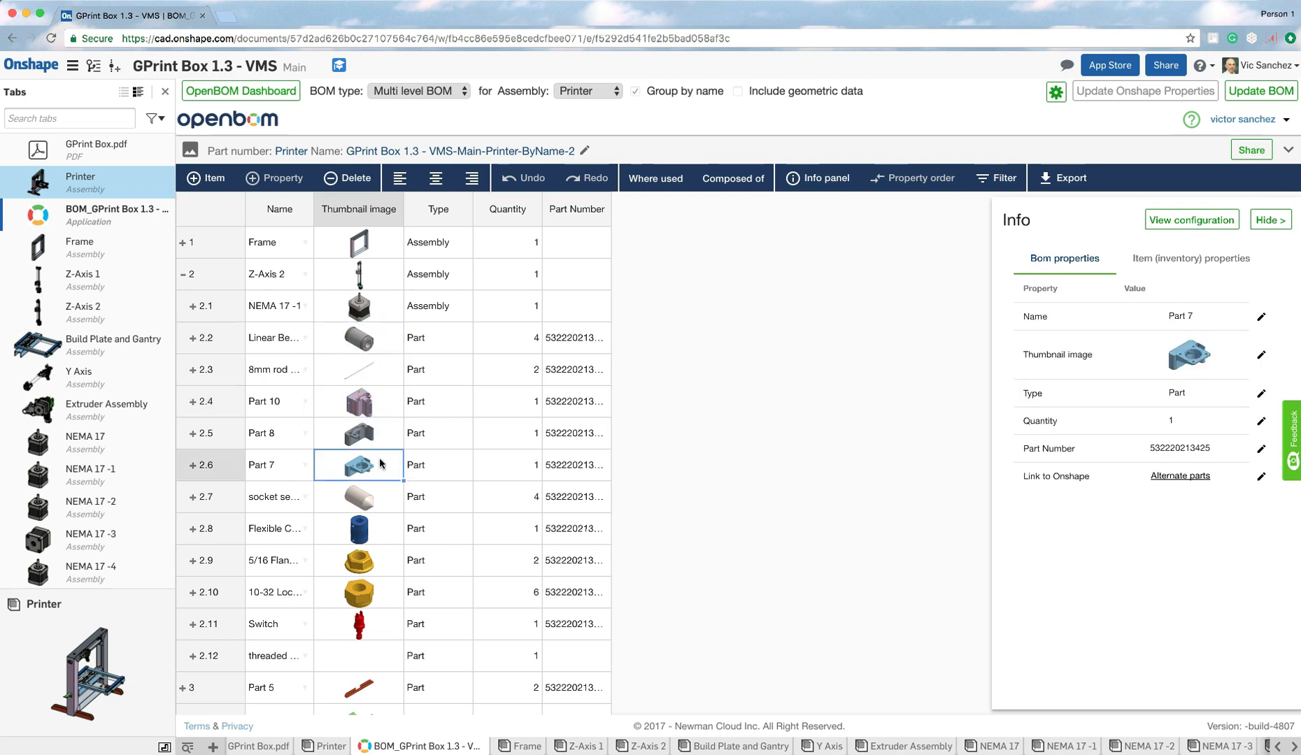
Step: Expand the NEMA 17 -1 subassembly and examine the properties of Base, Tapa and the instrument ball bearing
{"action": "left_click", "coordinate": [193, 305]}
{"action": "left_click", "coordinate": [371, 399]}
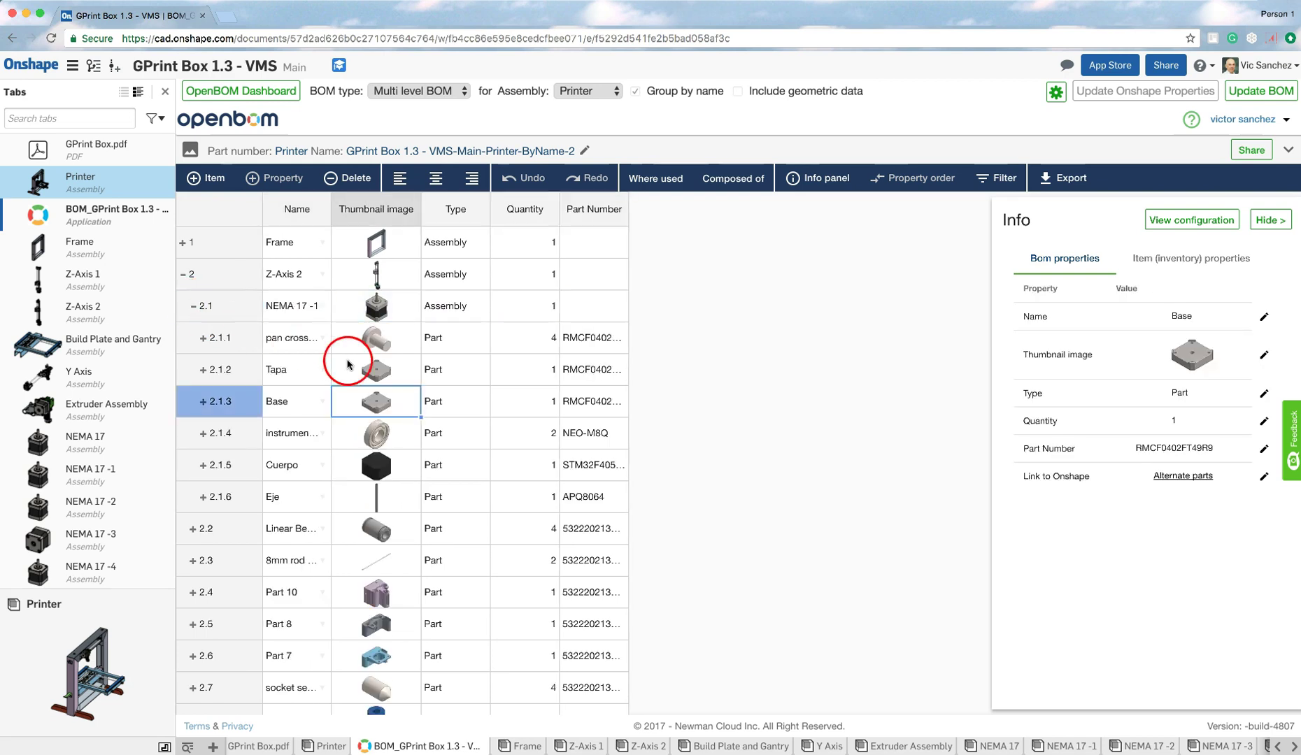
{"action": "left_click", "coordinate": [402, 371]}
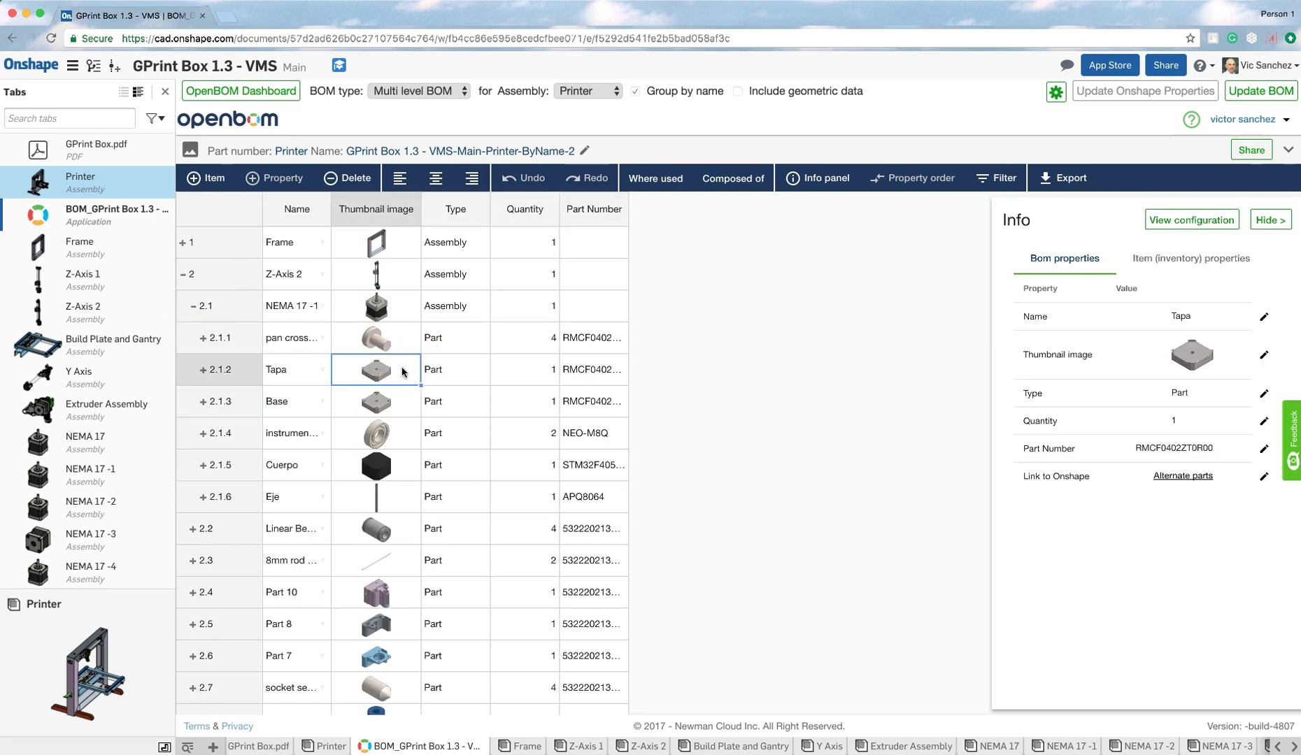
{"action": "left_click", "coordinate": [377, 400]}
{"action": "left_click", "coordinate": [382, 437]}
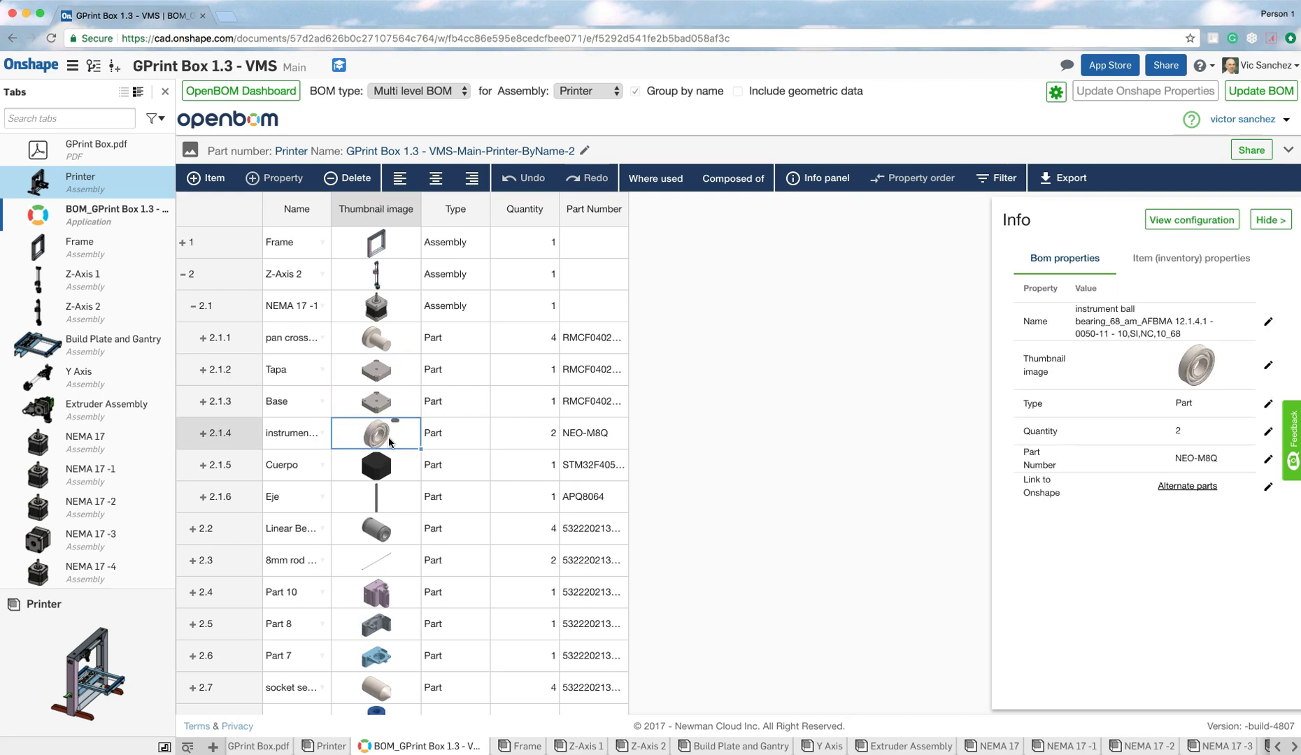
Step: Collapse the NEMA 17 -1 subassembly and the Z-Axis 2 assembly back to the top-level BOM
{"action": "left_click", "coordinate": [203, 340]}
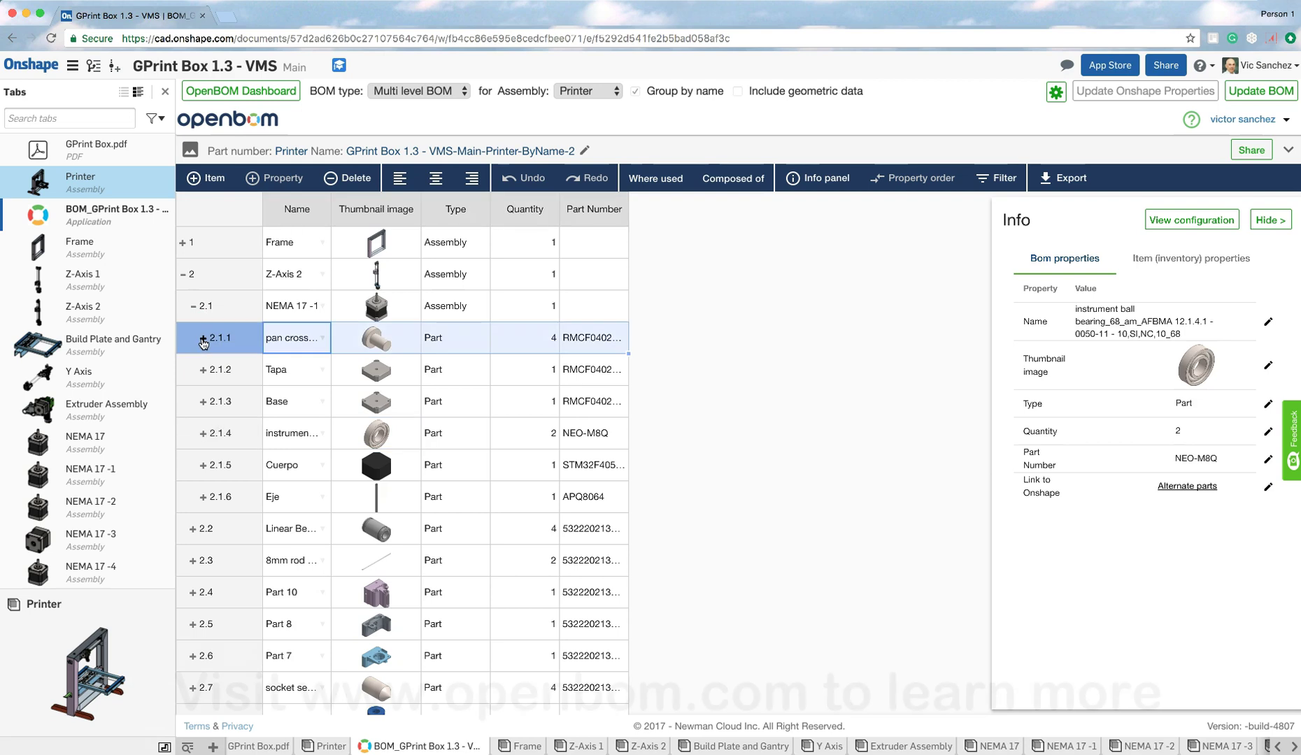
{"action": "left_click", "coordinate": [193, 305]}
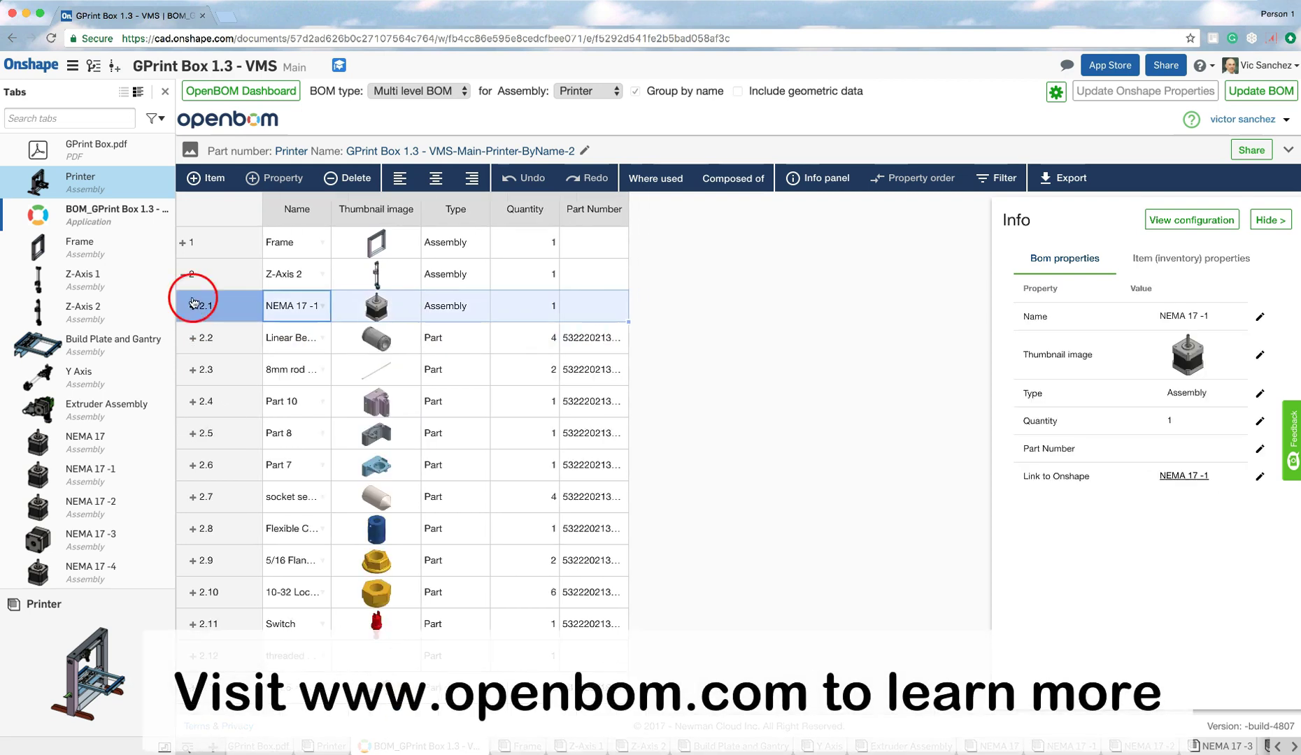
{"action": "left_click", "coordinate": [185, 278]}
{"action": "left_click", "coordinate": [801, 417]}
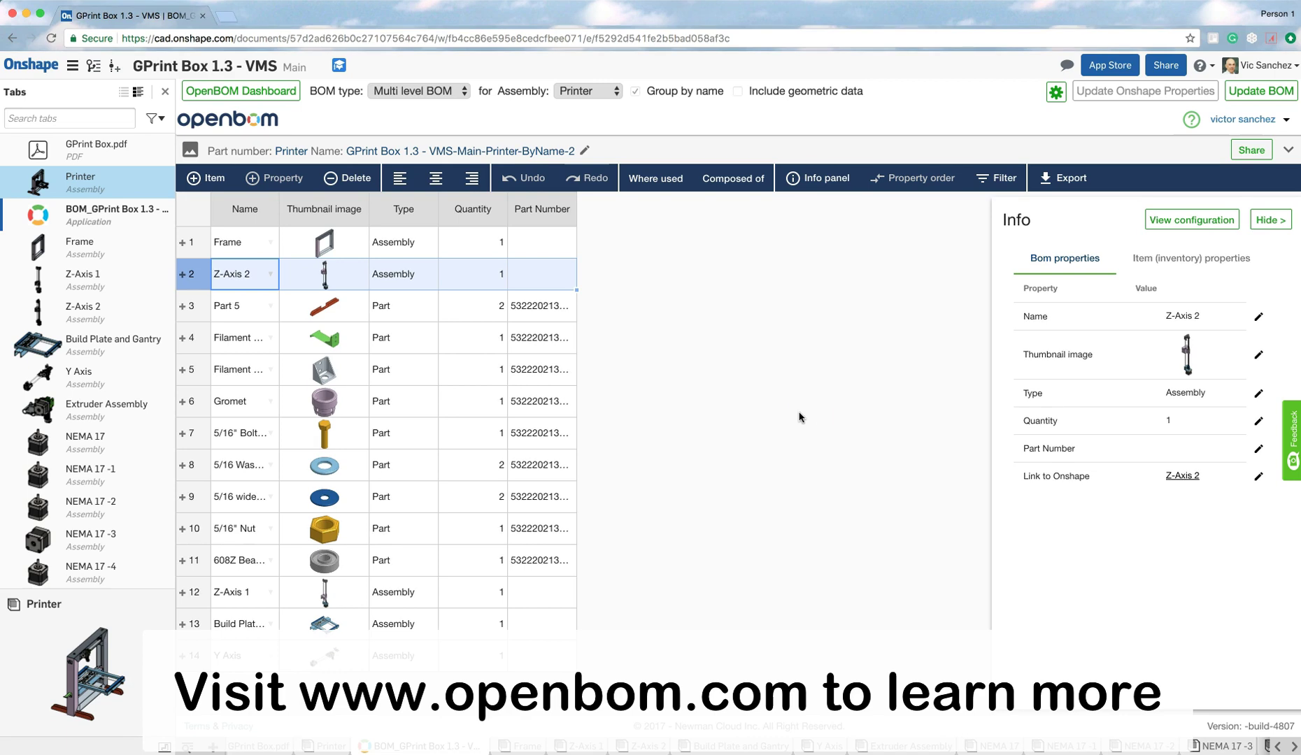